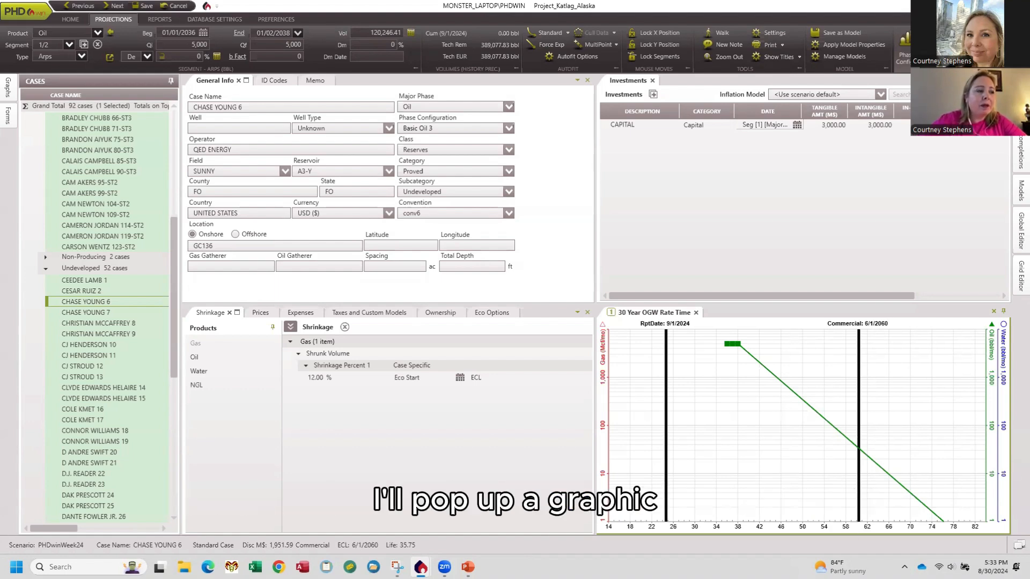
# Switch to Snipping Tool to examine the resources classification framework figure, and return to PHDwin.
pyautogui.click(397, 567)
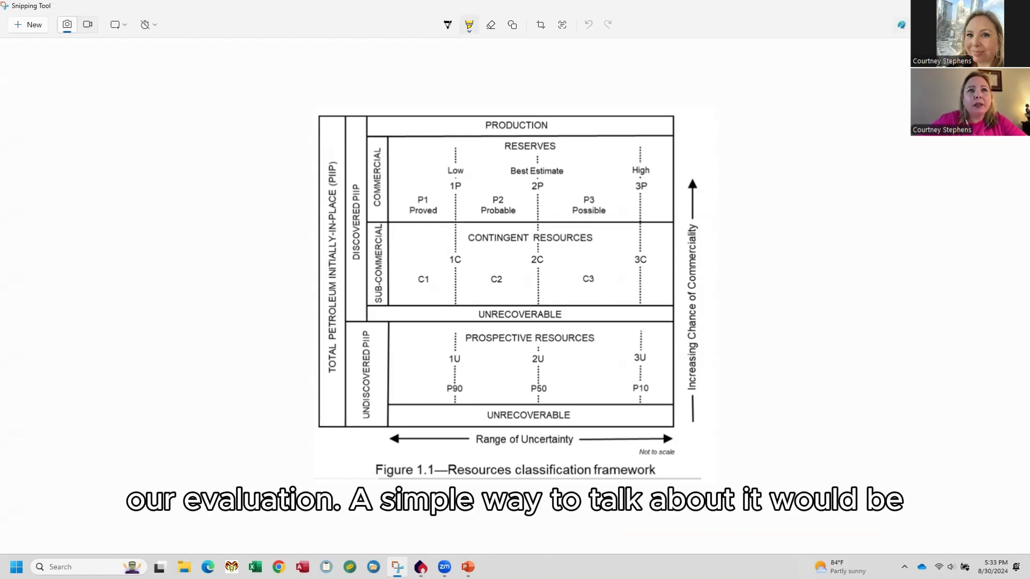
pyautogui.hotkey('alt', 'Tab')
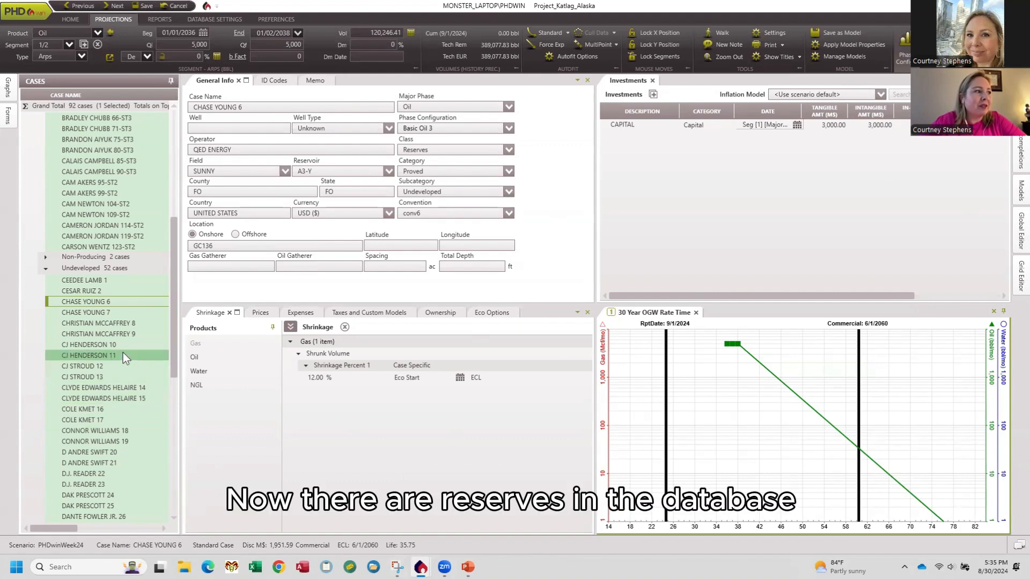
# Open the probable undeveloped case CHASE CLAYPOOL 4 INCR, applying the pending changes to the current case.
pyautogui.scroll(-5, 122, 351)
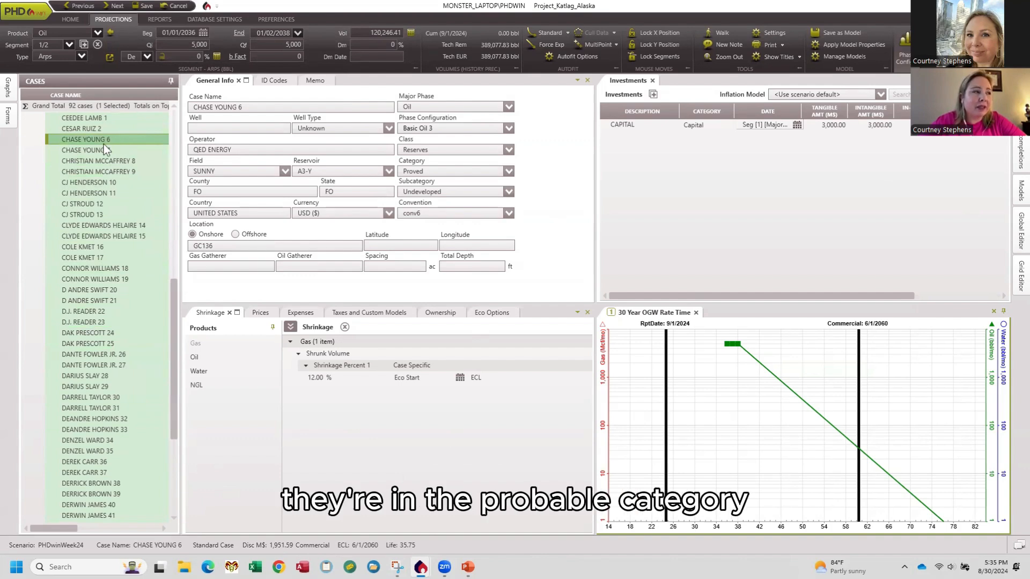
pyautogui.scroll(-7, 95, 262)
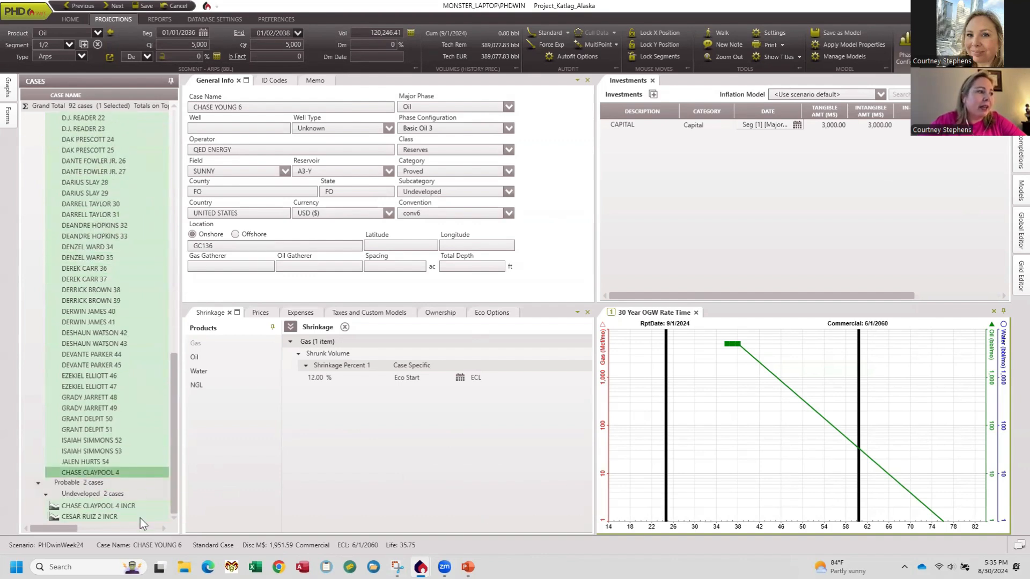
pyautogui.click(117, 506)
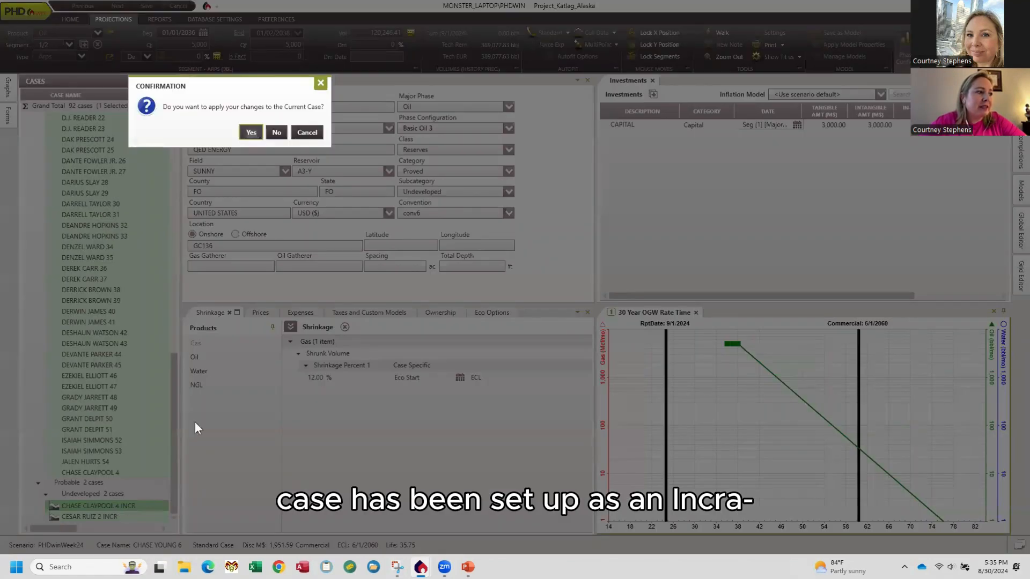
pyautogui.click(249, 133)
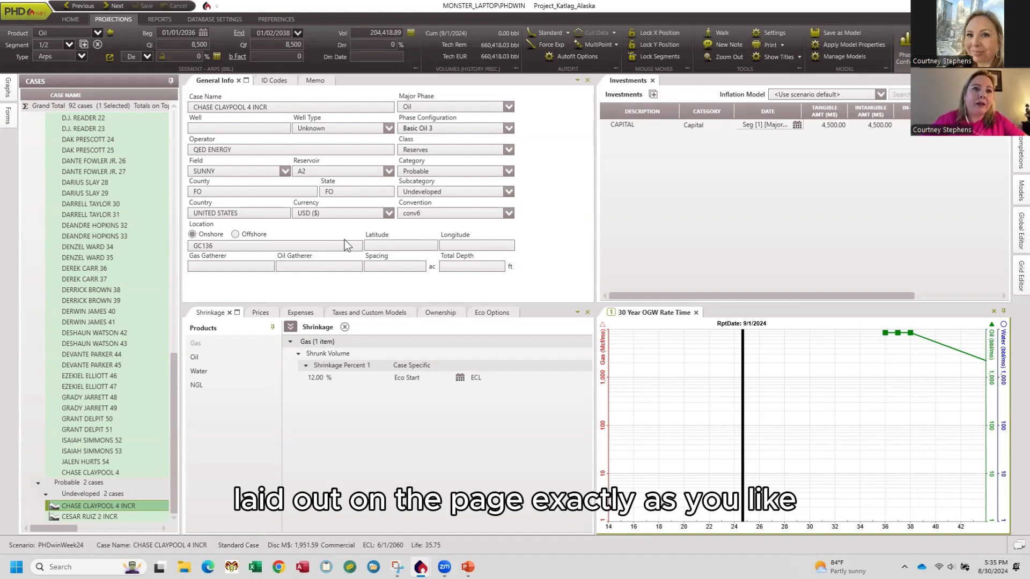
# Change the screen layout to the saved view IncrementalView.
pyautogui.click(70, 19)
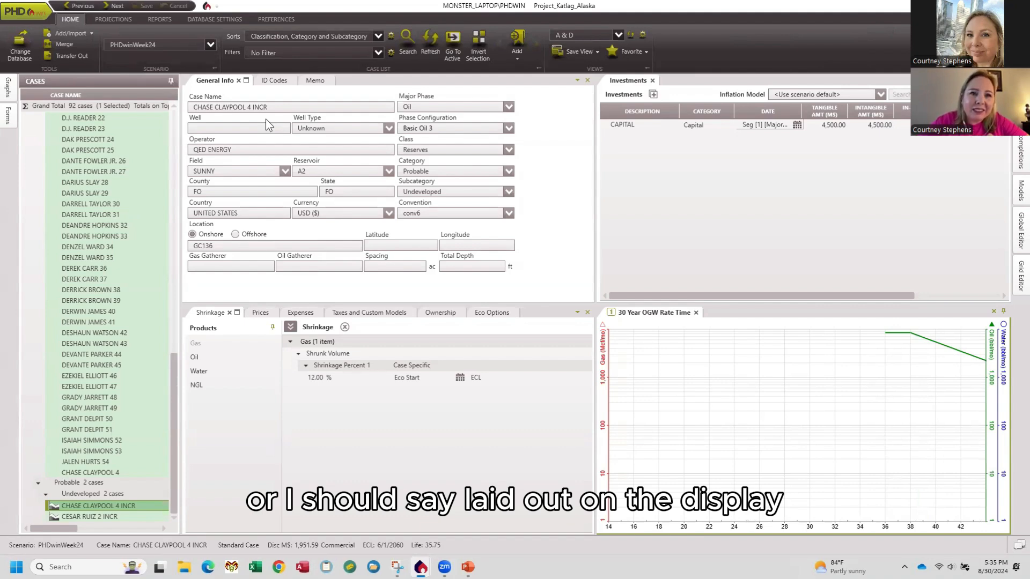
pyautogui.click(618, 35)
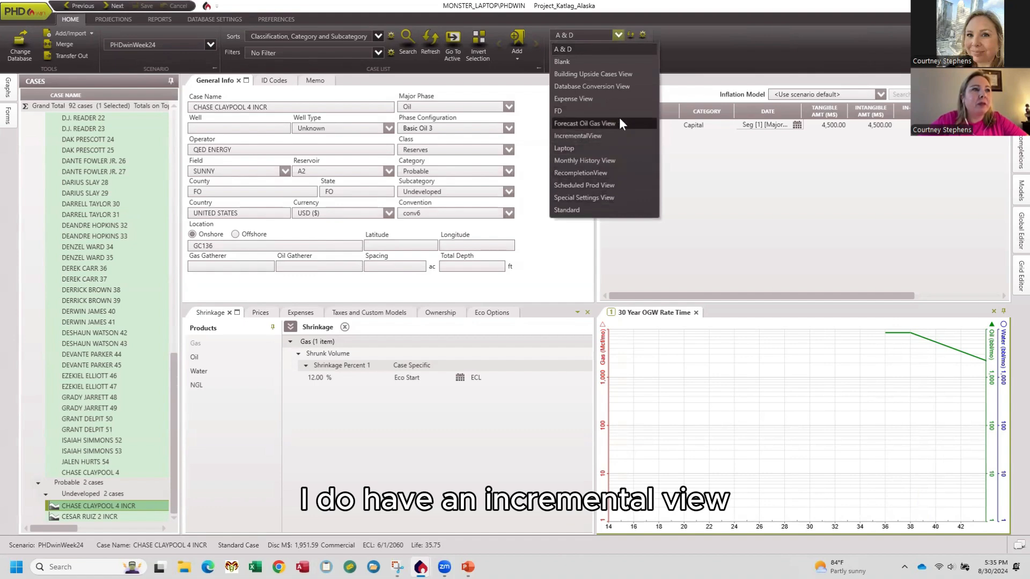
pyautogui.click(619, 134)
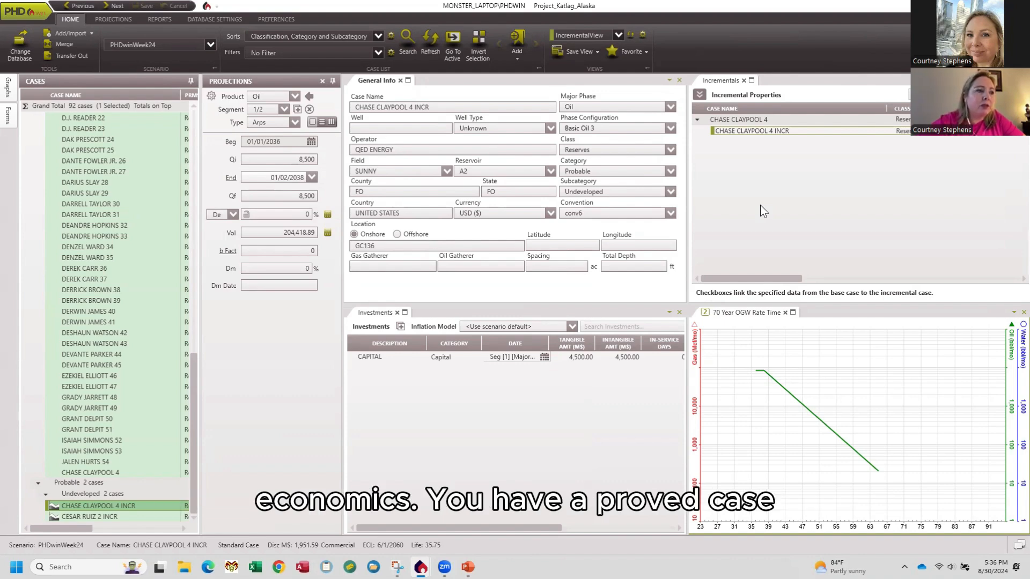
# Compare the projections, investments and rate-time graphs of the base case CHASE CLAYPOOL 4 and its incremental case.
pyautogui.doubleClick(757, 118)
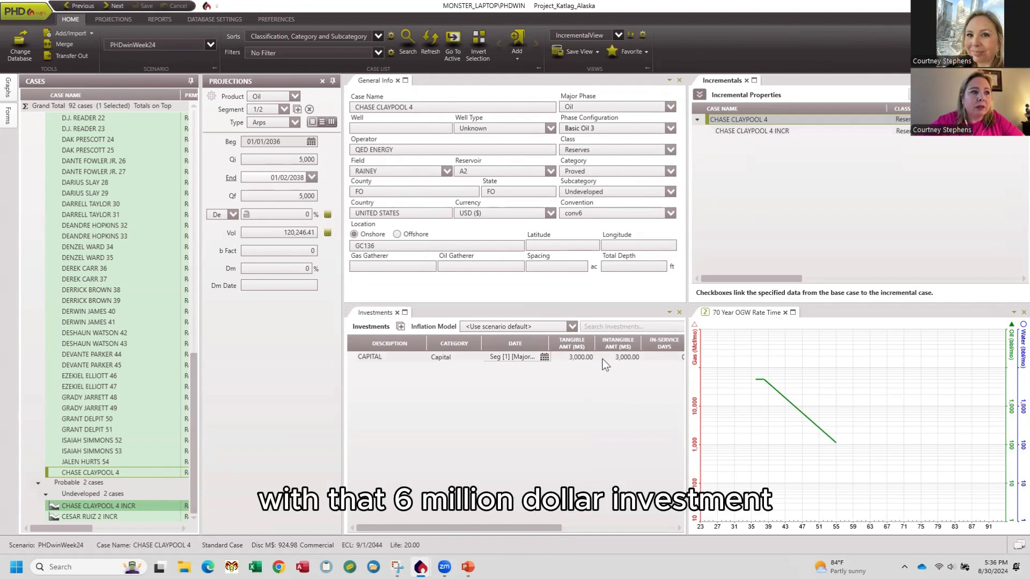
pyautogui.doubleClick(758, 132)
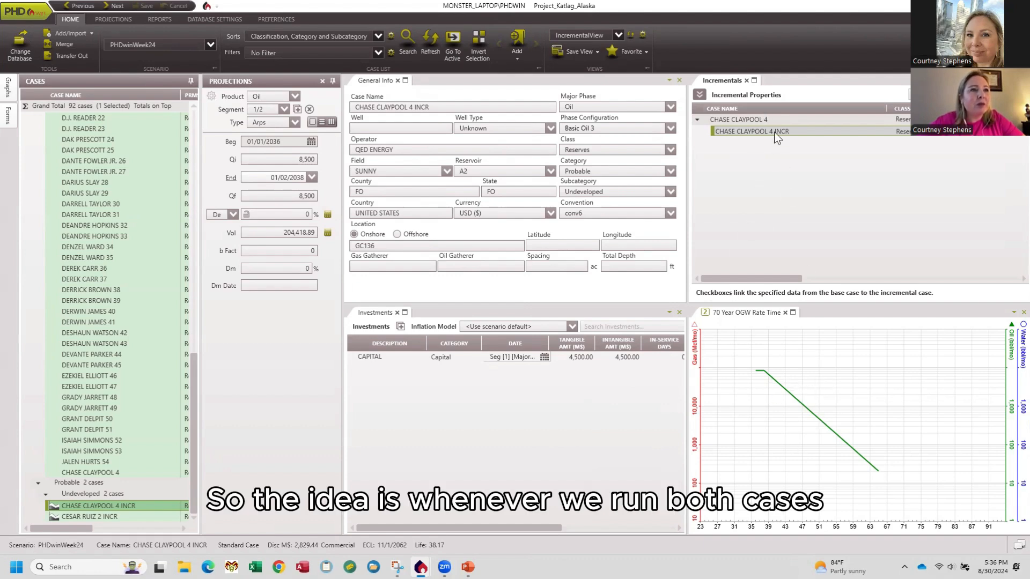
pyautogui.click(736, 119)
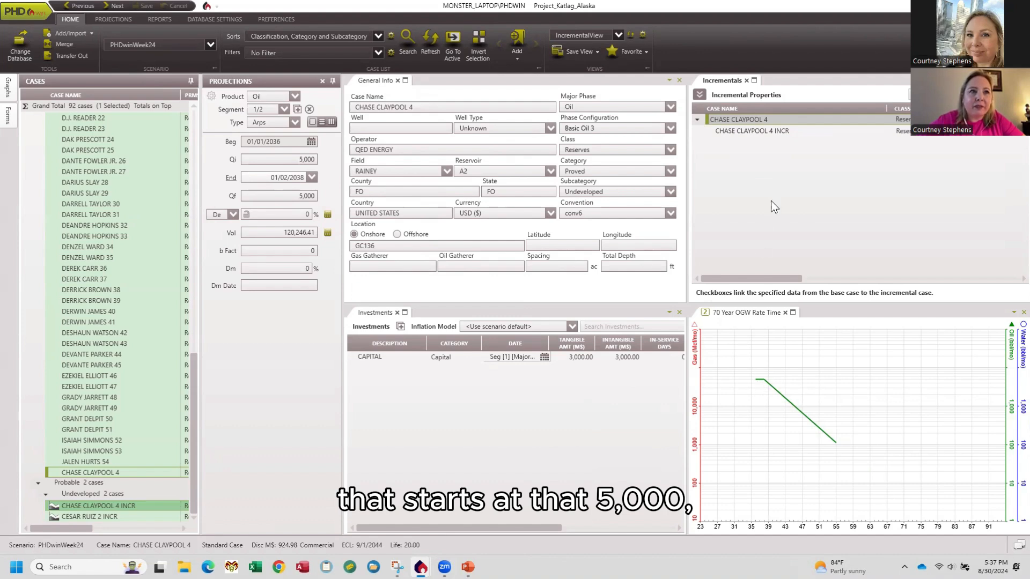
pyautogui.click(786, 133)
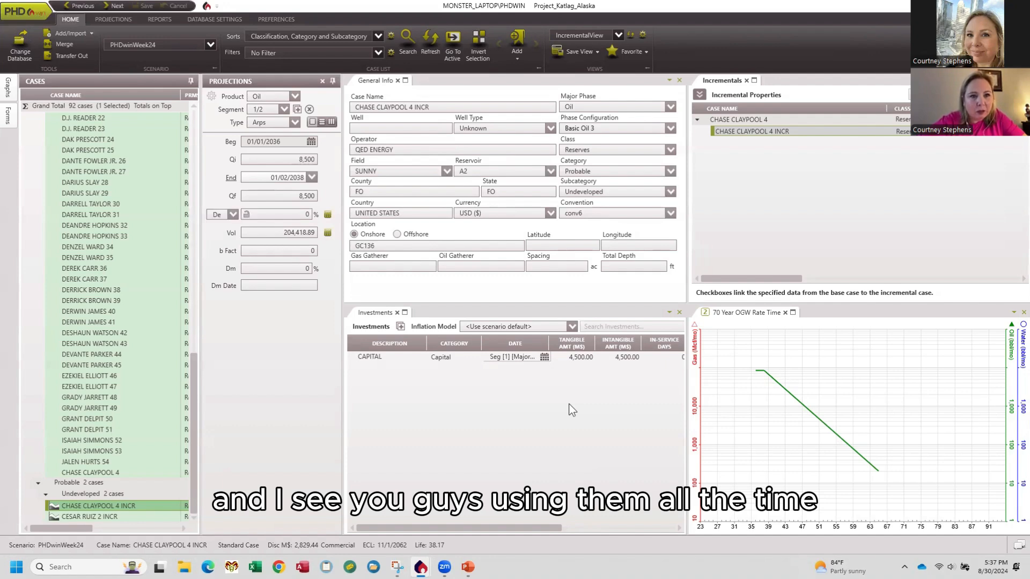
# Change the database to TABAXI.
pyautogui.click(13, 52)
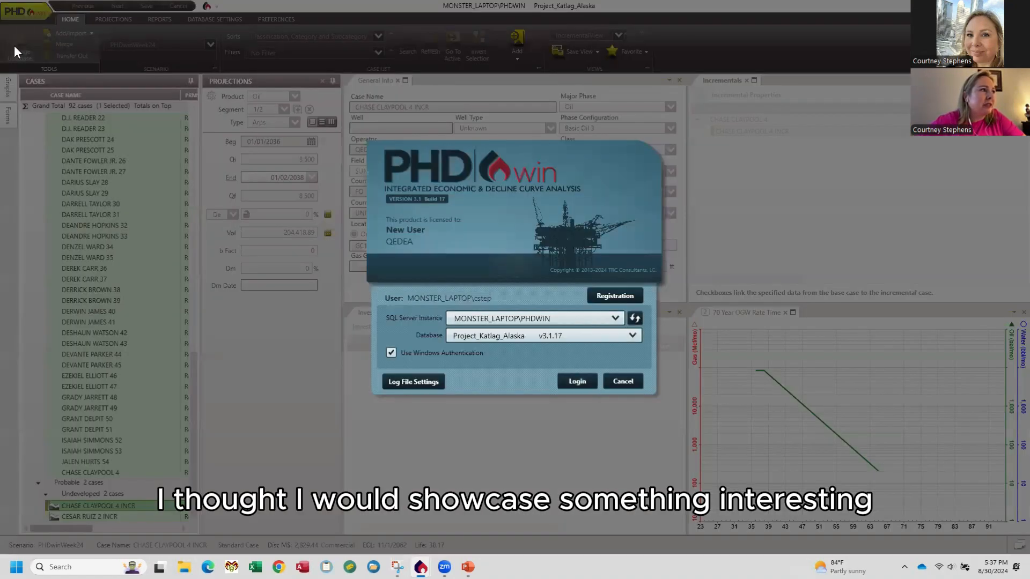
pyautogui.click(633, 337)
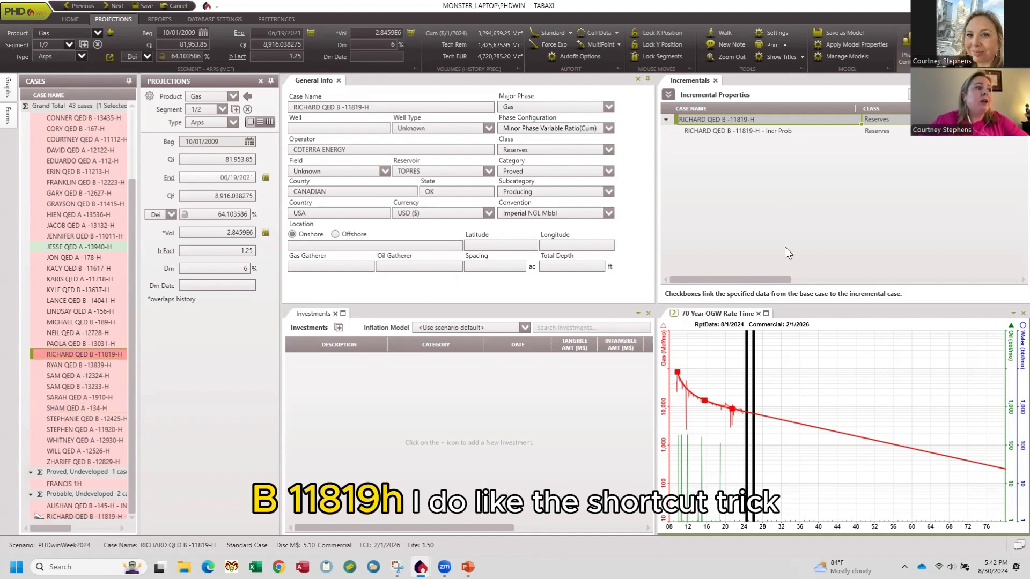
# Enlarge the 70 Year OGW Rate Time graph to the full display to examine the forecast, and restore it to the layout.
pyautogui.click(766, 313)
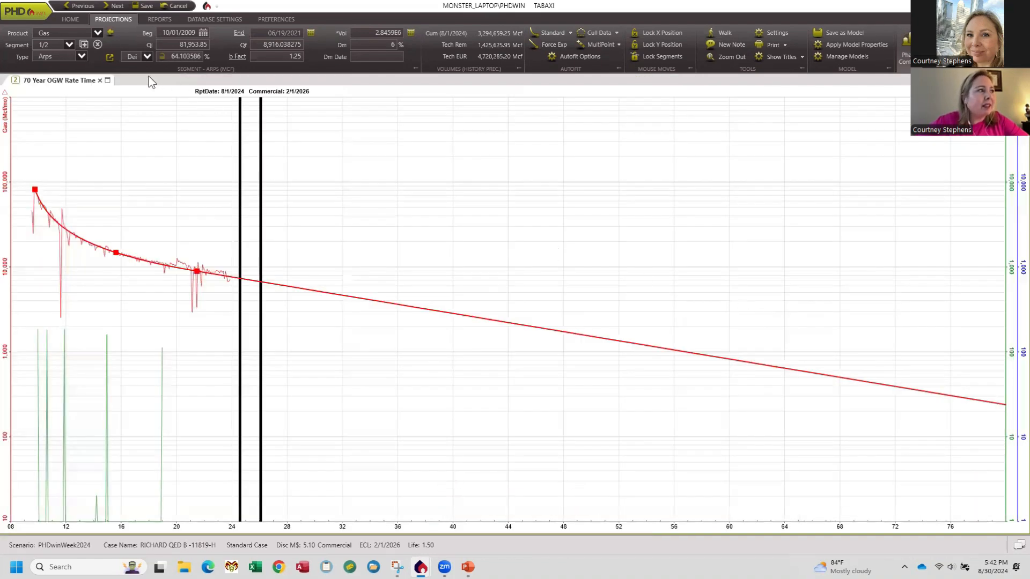
pyautogui.click(108, 81)
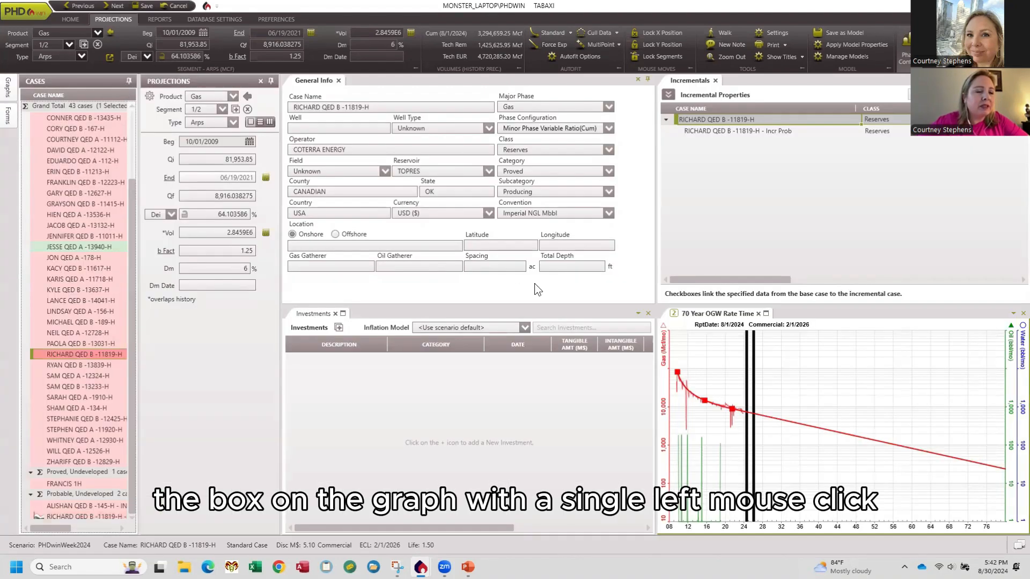
pyautogui.click(766, 314)
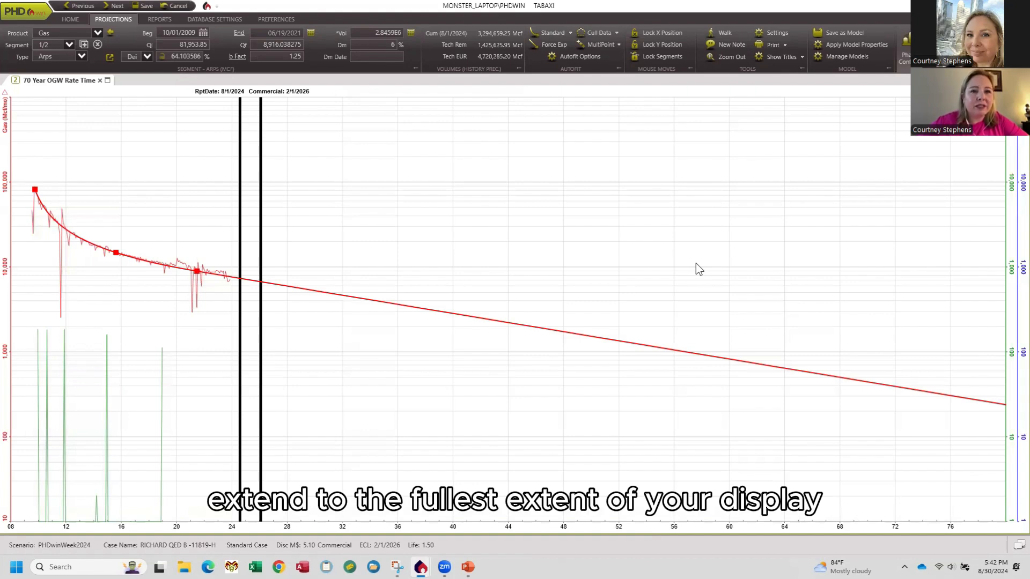
pyautogui.click(108, 81)
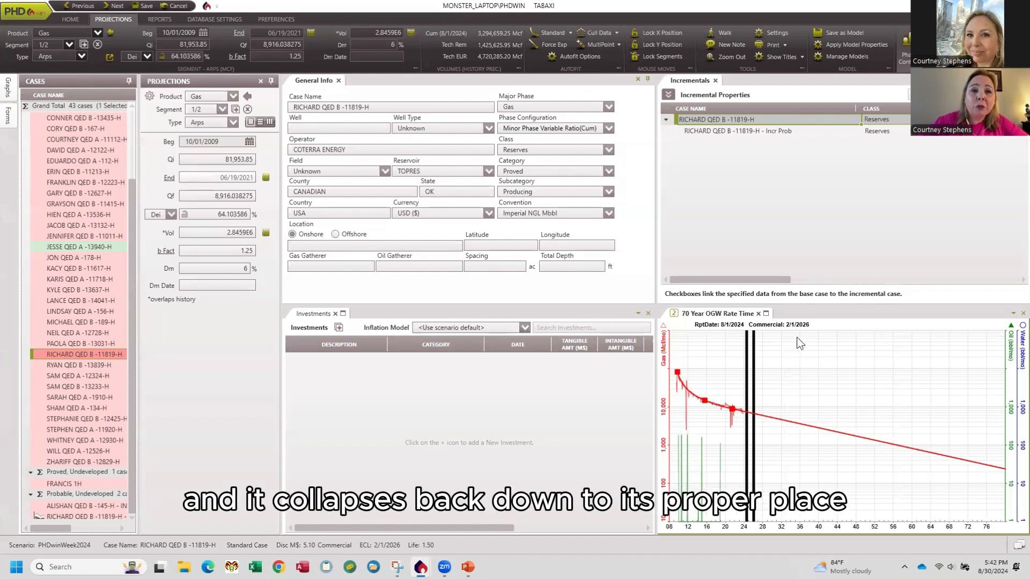
pyautogui.click(766, 314)
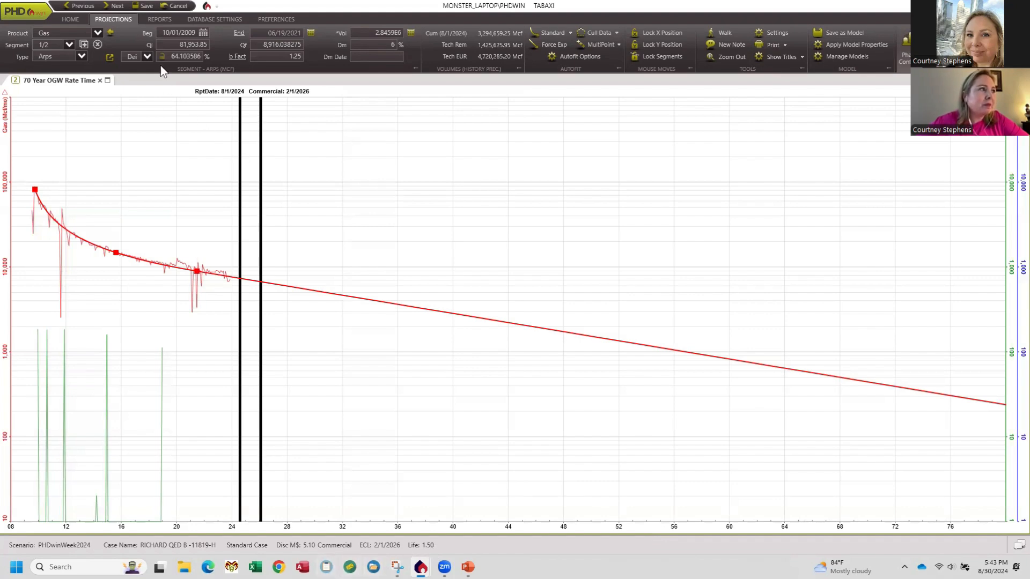
pyautogui.click(109, 80)
# Run the Standard Eco report for the current case with Cases Only summarization, and review its preview at full size.
pyautogui.click(160, 19)
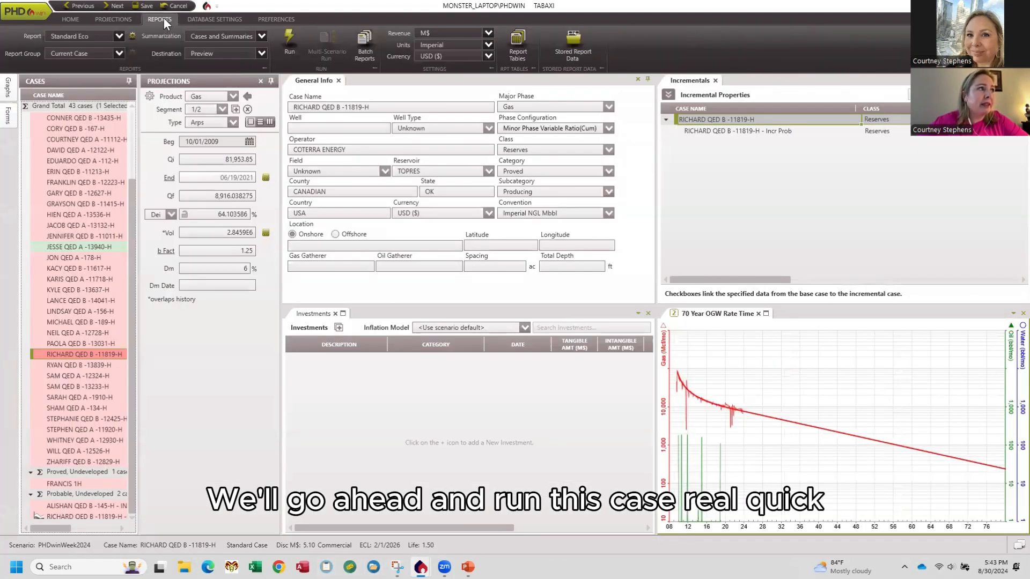
pyautogui.click(107, 36)
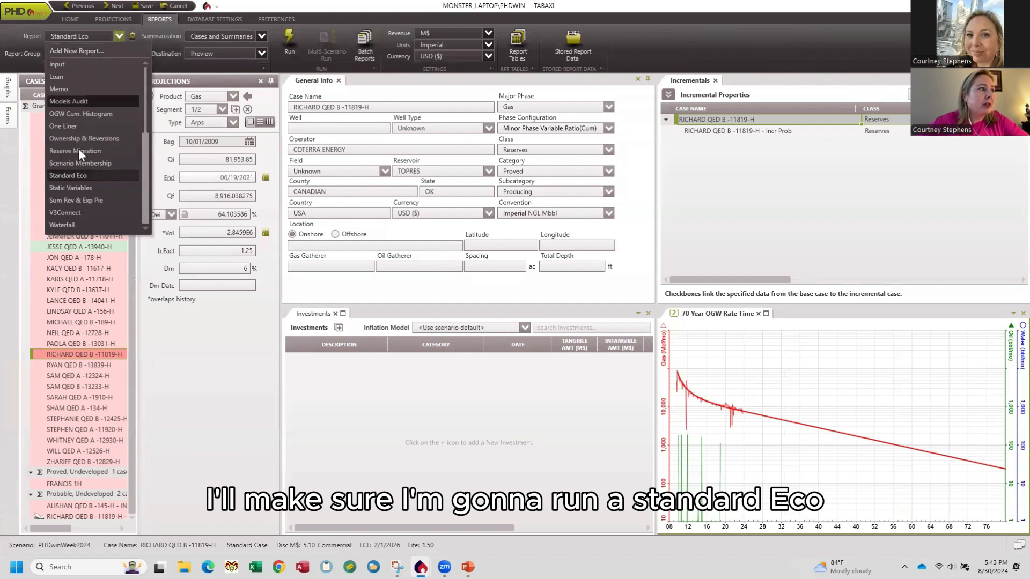
pyautogui.click(81, 175)
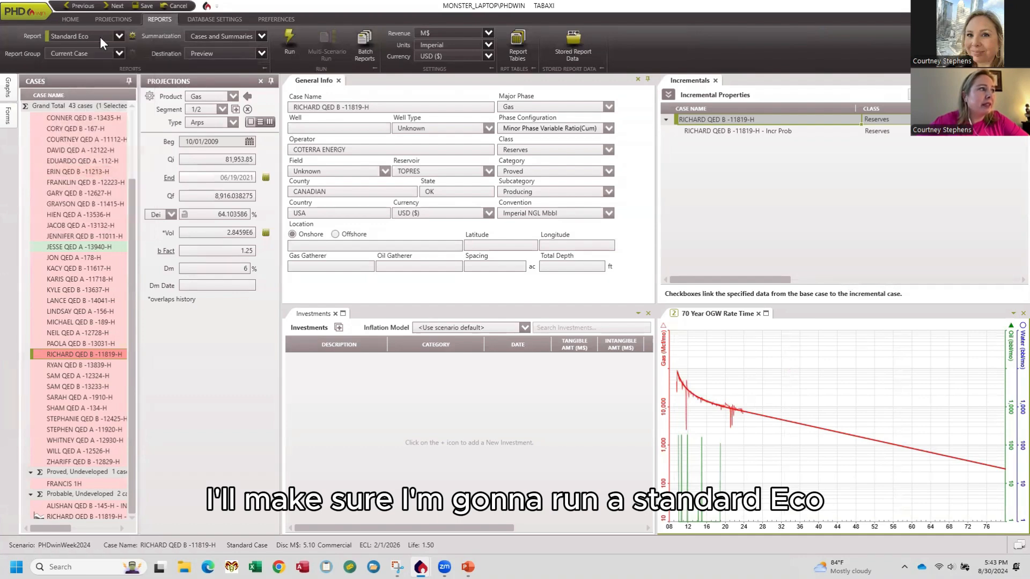
pyautogui.click(261, 36)
pyautogui.click(231, 50)
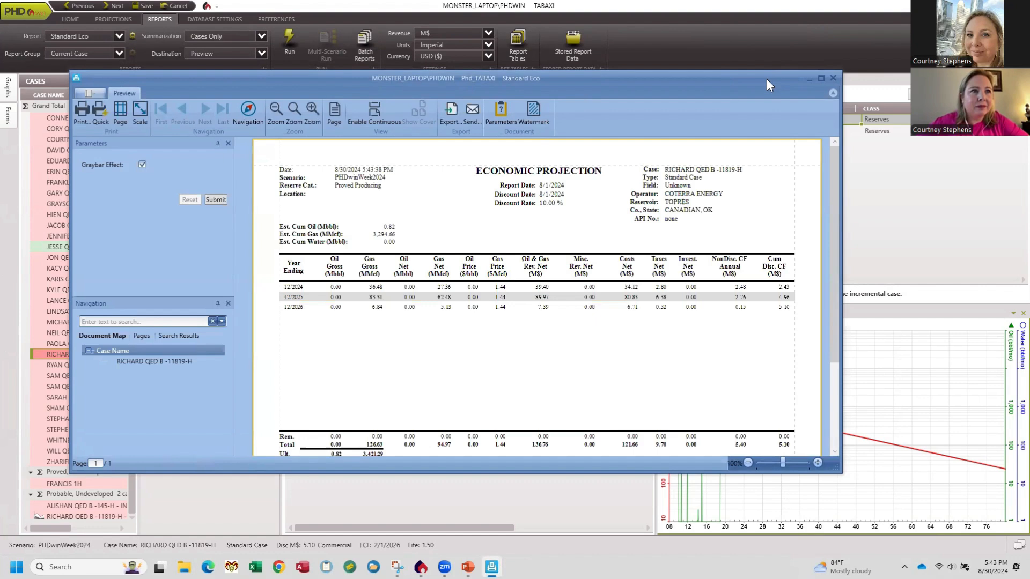
pyautogui.click(821, 78)
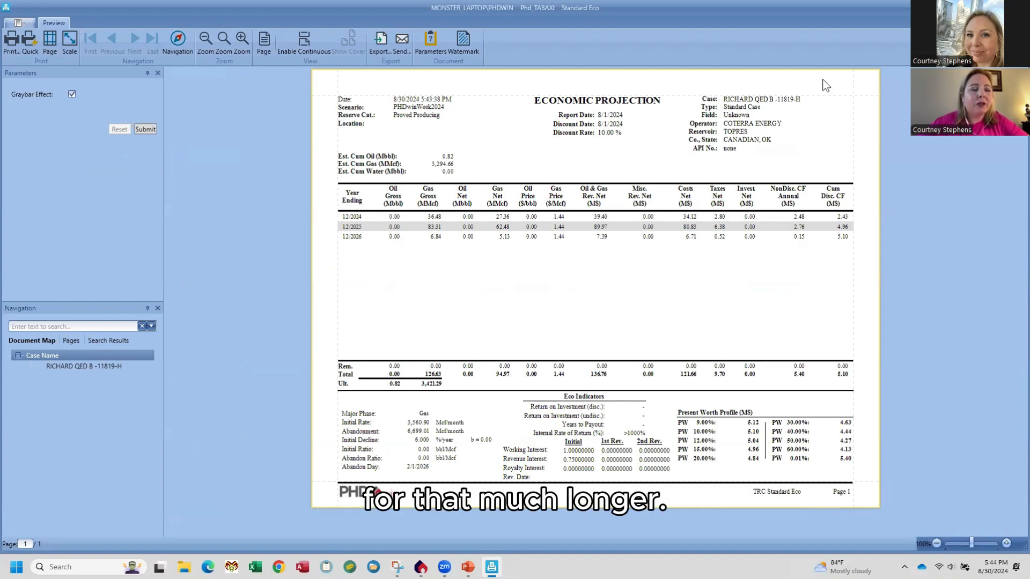
pyautogui.click(1019, 7)
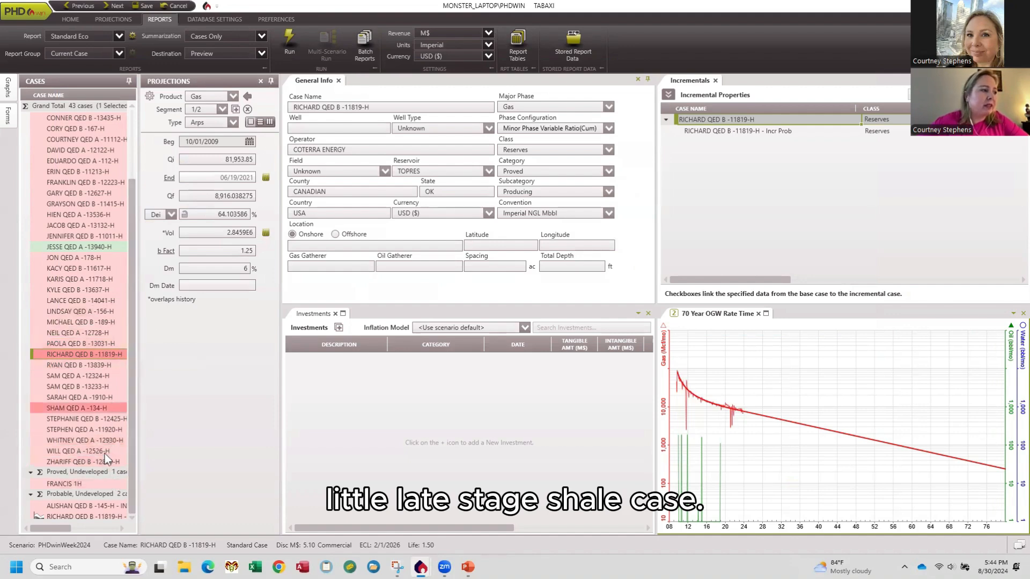
# Open the incremental case RICHARD QED B -11819-H - Incr Prob, applying pending changes, and preview its Standard Eco report with the Current Case group.
pyautogui.click(92, 514)
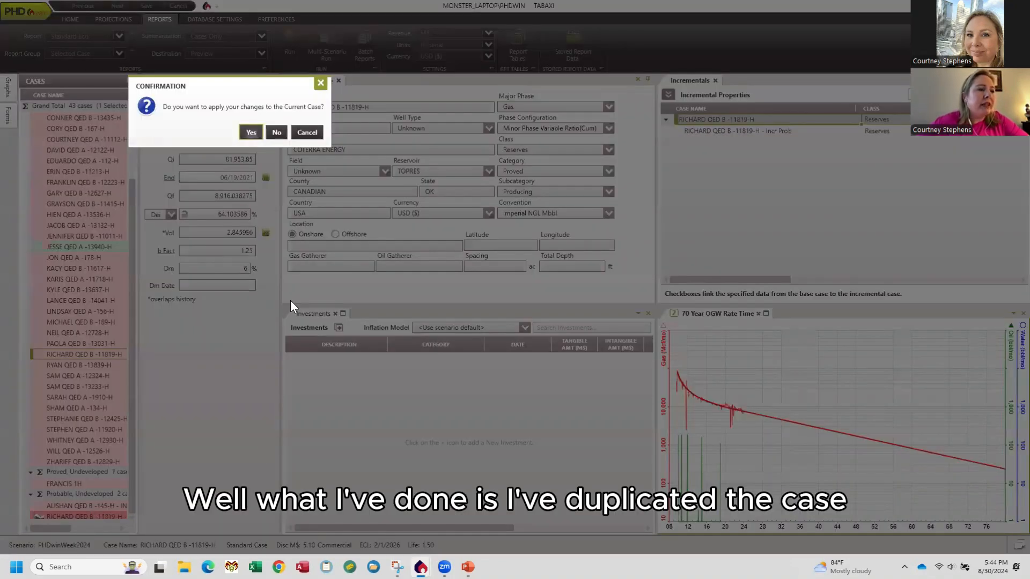
pyautogui.click(250, 133)
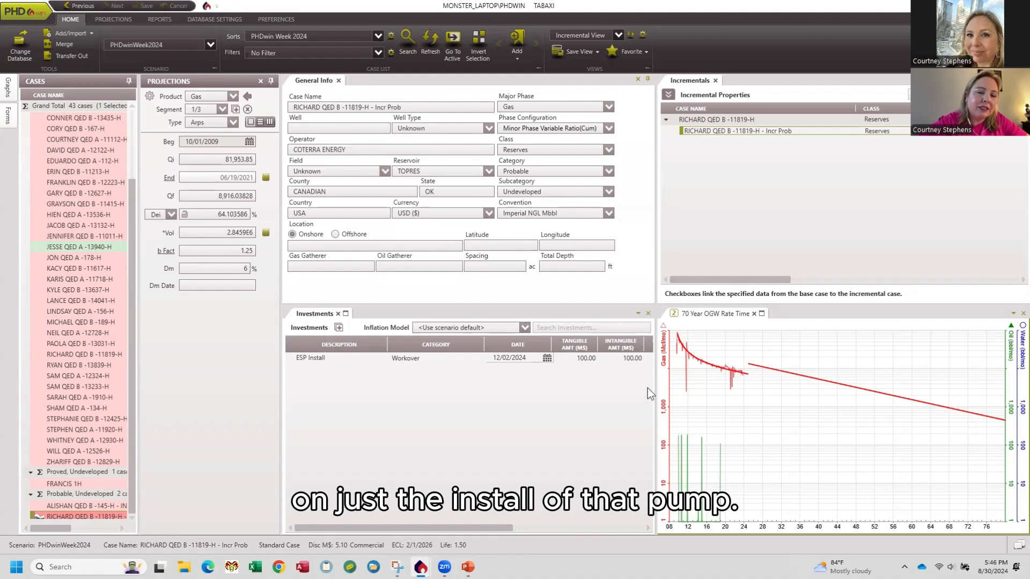
pyautogui.click(160, 19)
pyautogui.click(119, 53)
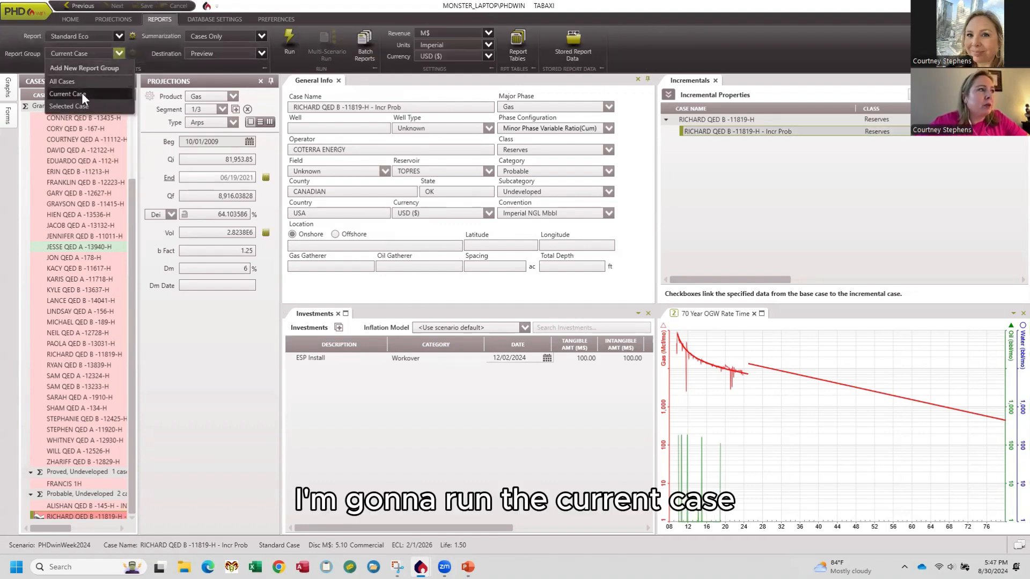
pyautogui.click(81, 92)
pyautogui.click(283, 38)
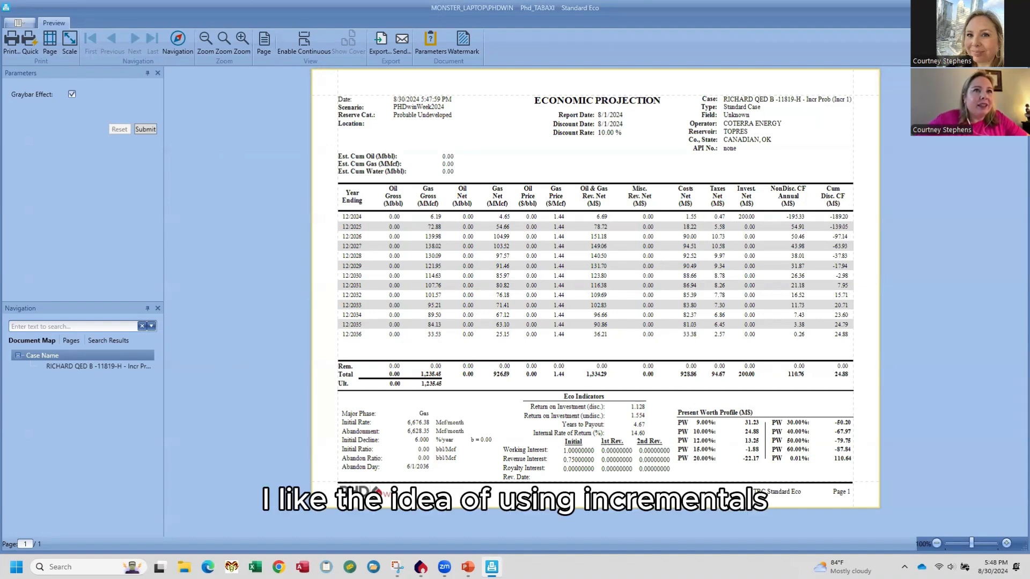
pyautogui.click(1017, 8)
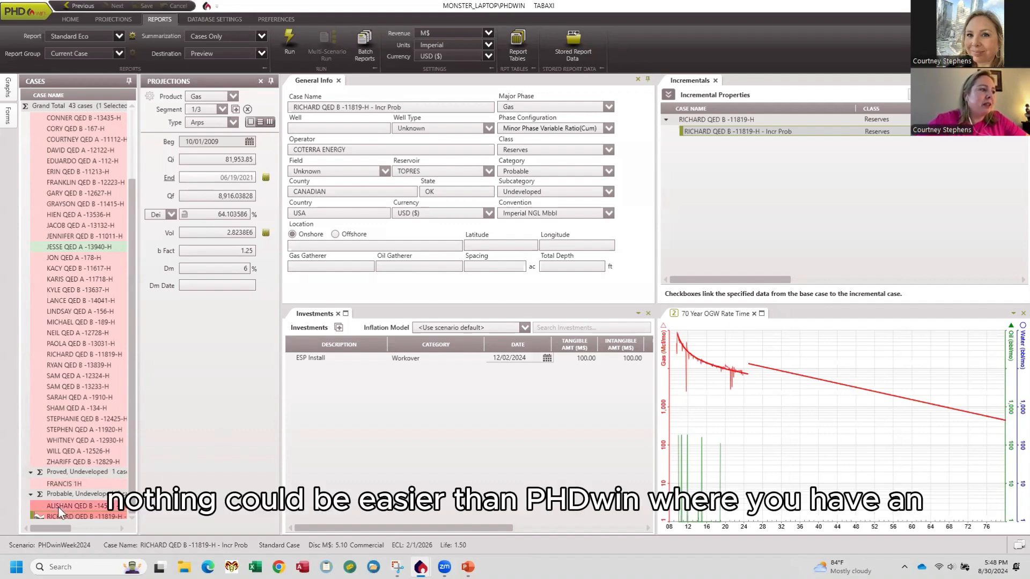
# Link the case ALISHAN QED B -145-H - INCR PROB - ESP INSTALL as an incremental under the base case ALISHAN QED B -145-H.
pyautogui.click(91, 510)
pyautogui.scroll(3, 97, 256)
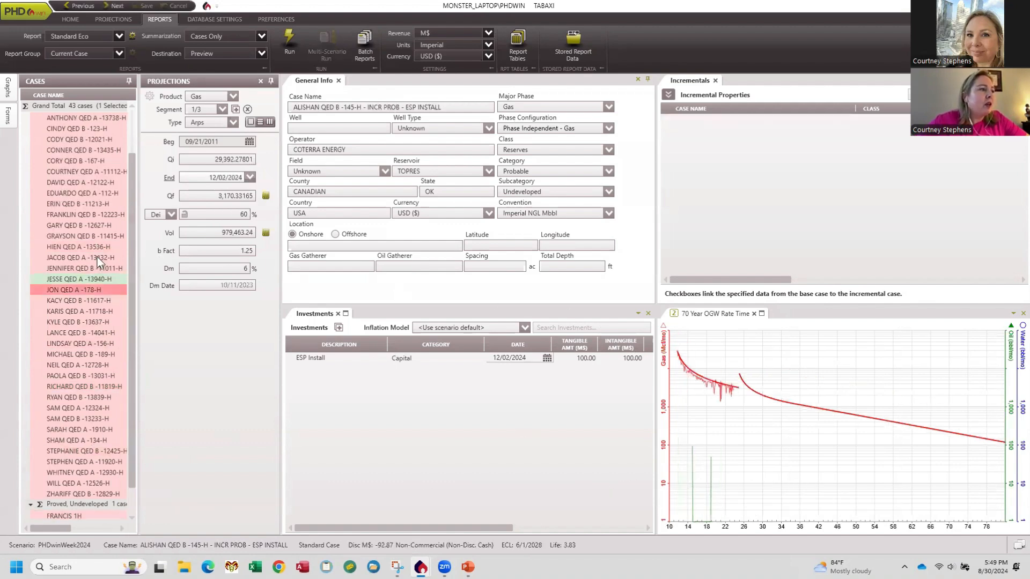
pyautogui.moveTo(79, 140); pyautogui.dragTo(755, 152)
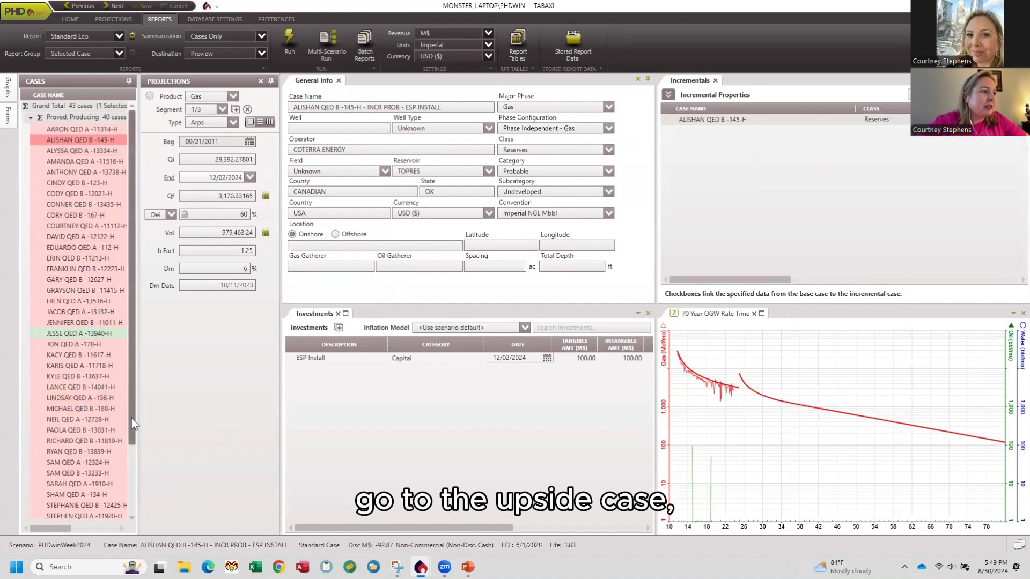
pyautogui.moveTo(131, 418); pyautogui.dragTo(131, 488)
pyautogui.moveTo(69, 512); pyautogui.dragTo(741, 121)
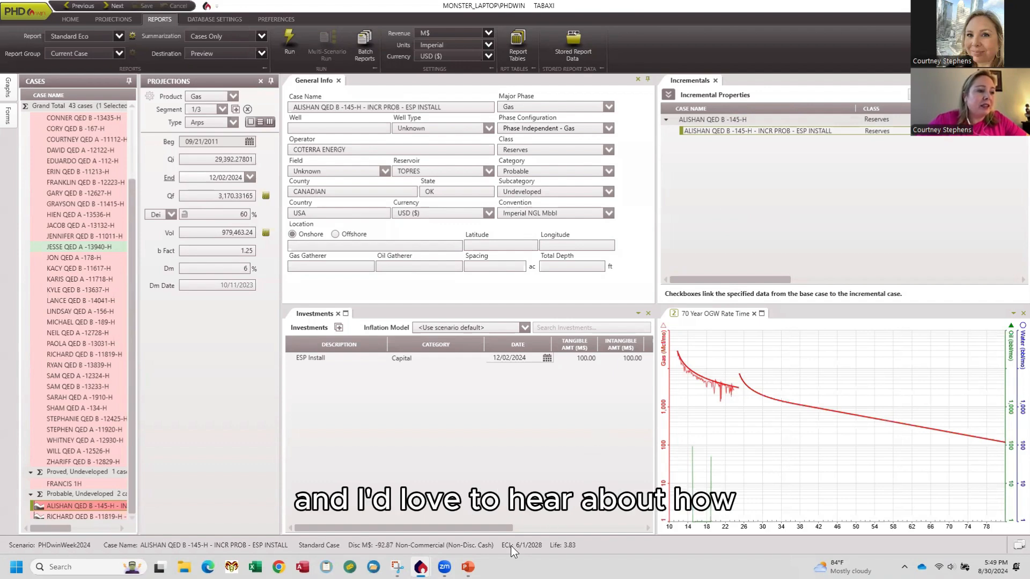
# Switch to PowerPoint and advance the slide show to the closing mission and contact slide.
pyautogui.moveTo(468, 567)
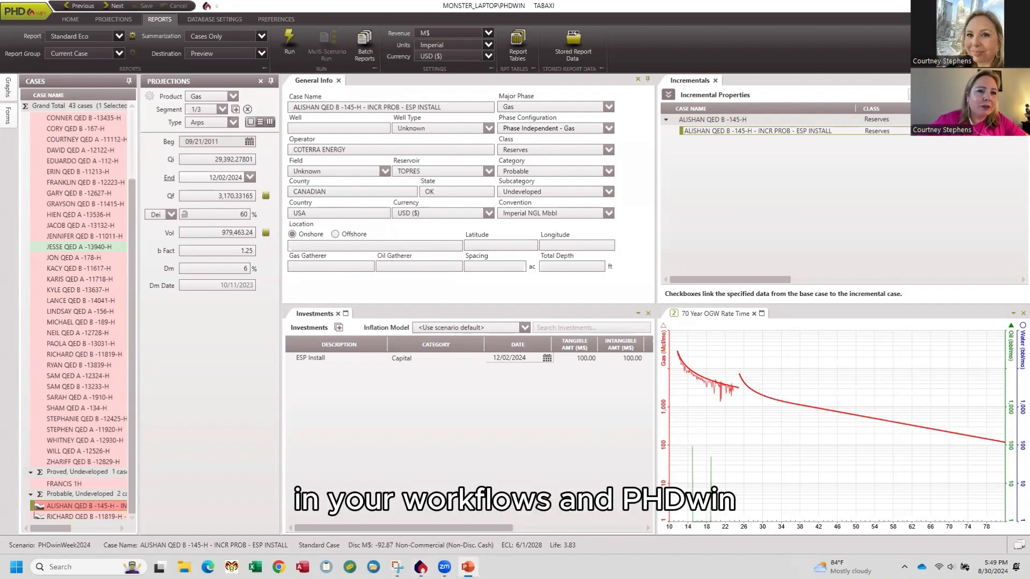
pyautogui.click(467, 567)
pyautogui.press('Right')
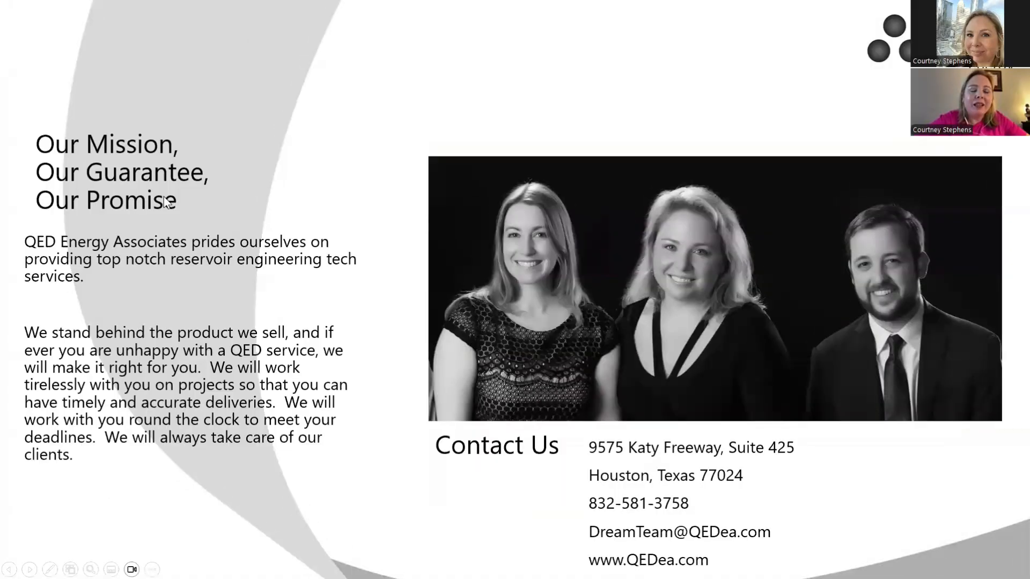